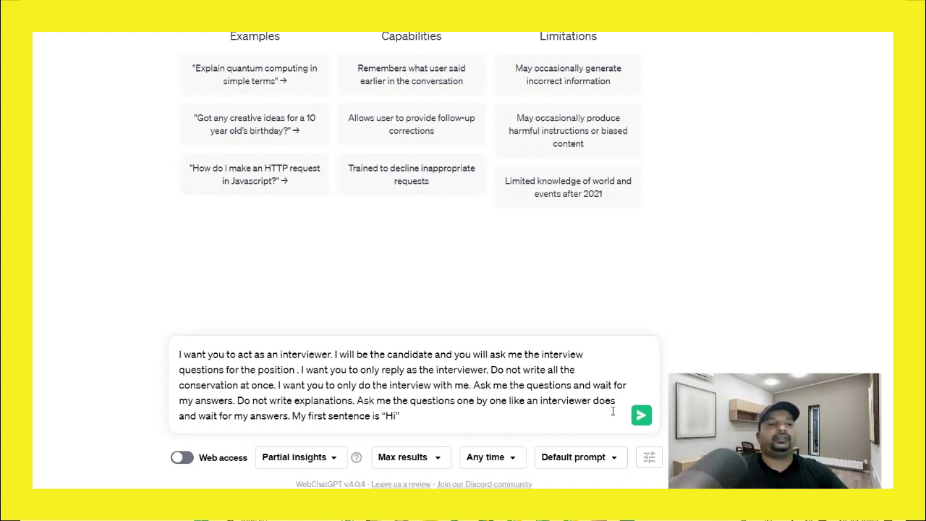
Step: Send the prepared prompt asking the chatbot to act as an interviewer and pose its questions one by one
click(640, 418)
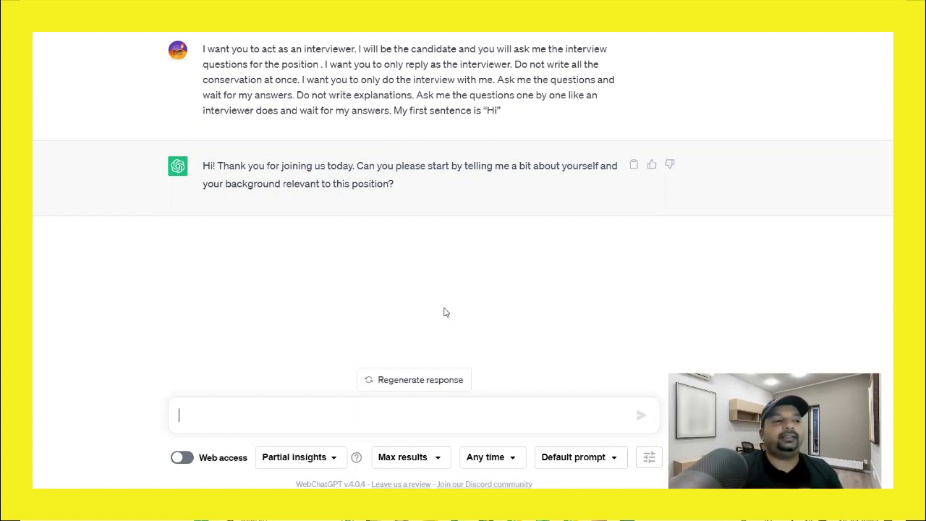
Step: Begin the answer with the candidate's first name and the current job as content writer in Ai Asaan Hai
text(My name is deepak and I)
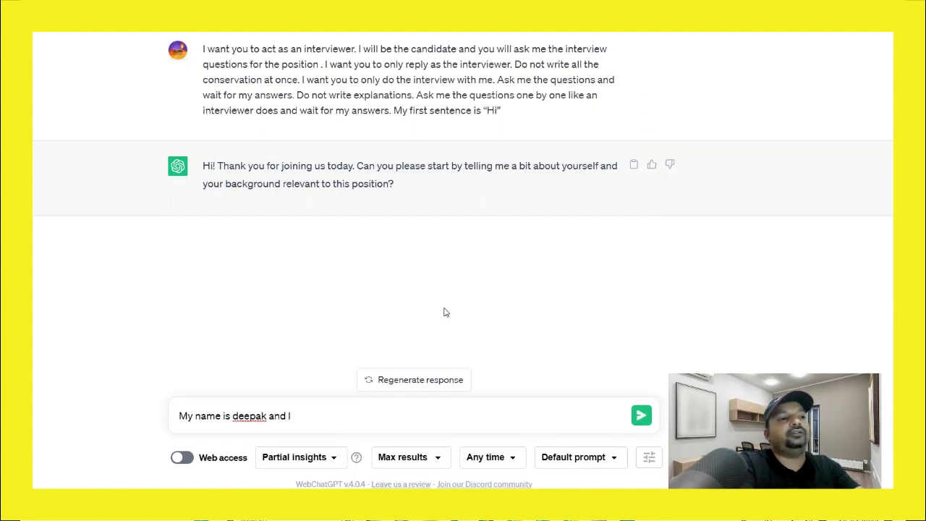
text( am wo)
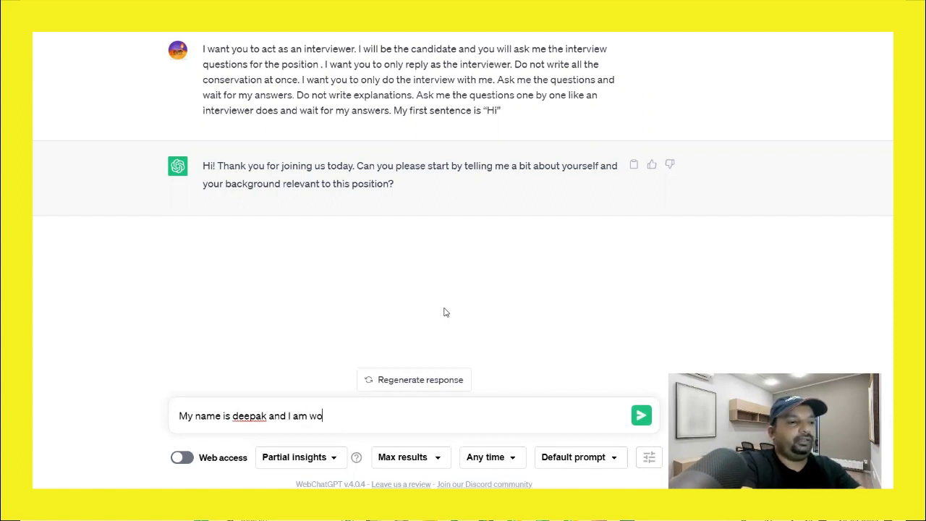
text(rking as )
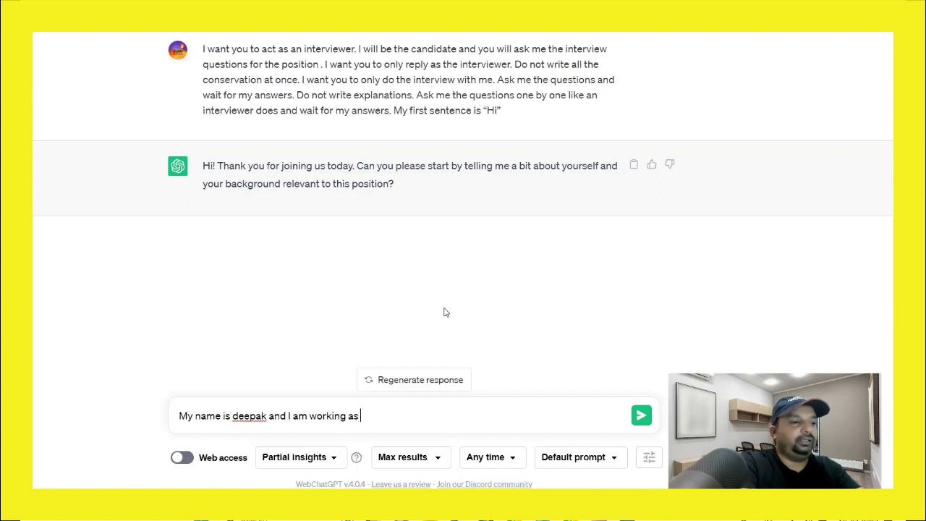
text(content writer i)
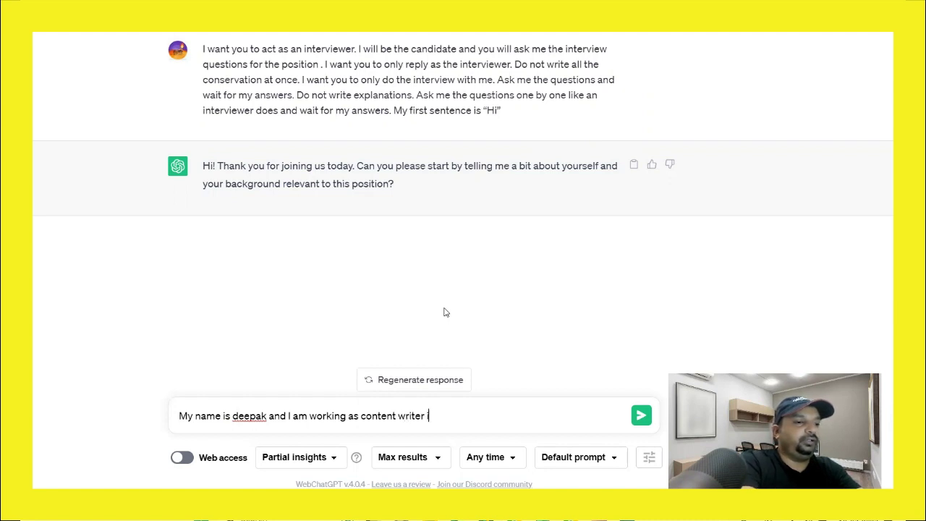
text(n Ai Asaan Ha)
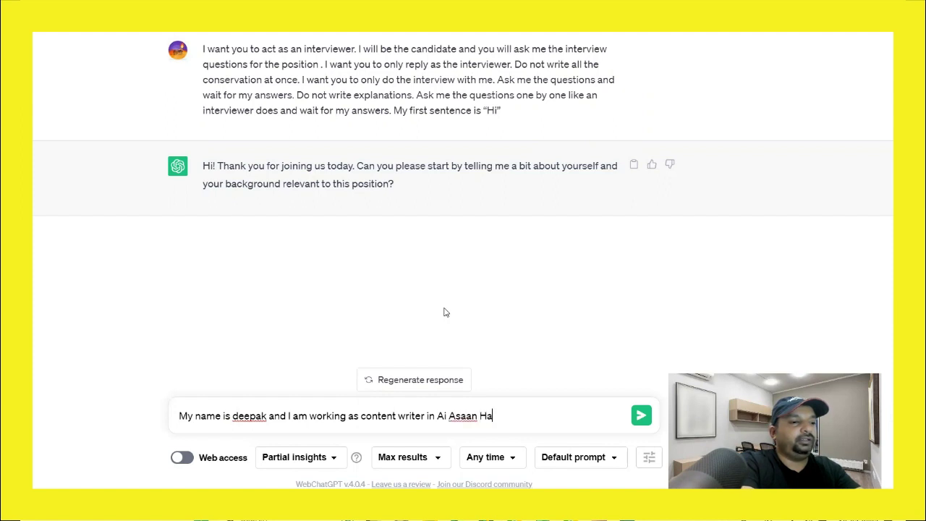
text(i.)
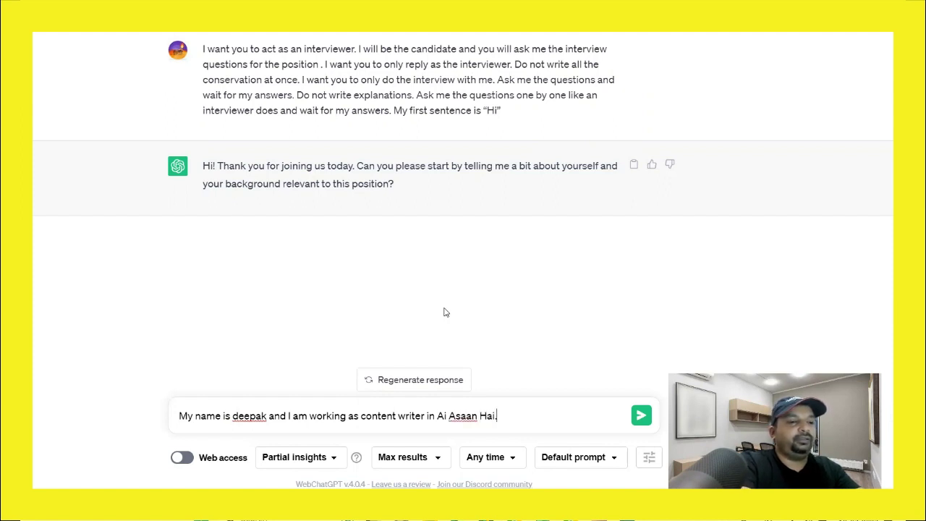
Step: Add to the answer that the candidate has 6 years of experience in content writing, and send it
text(, I have 6 u)
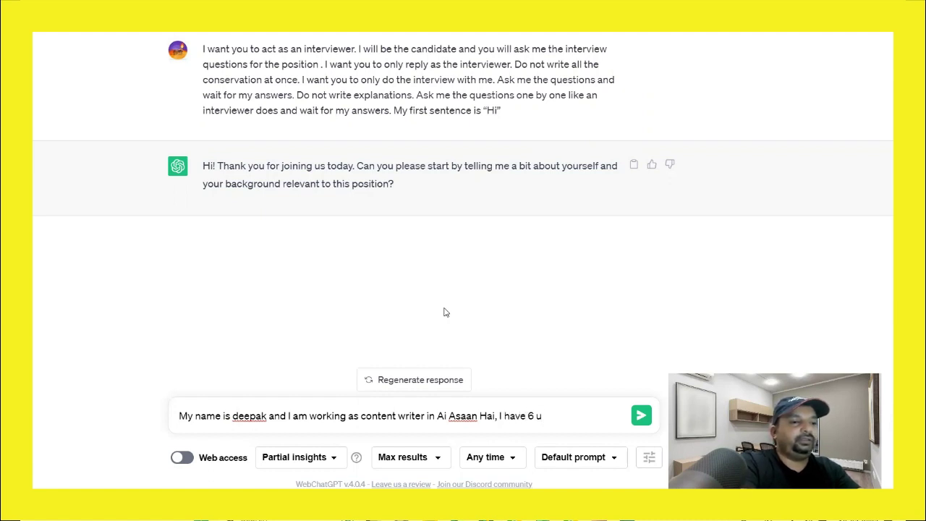
key(BackSpace)
text(yera)
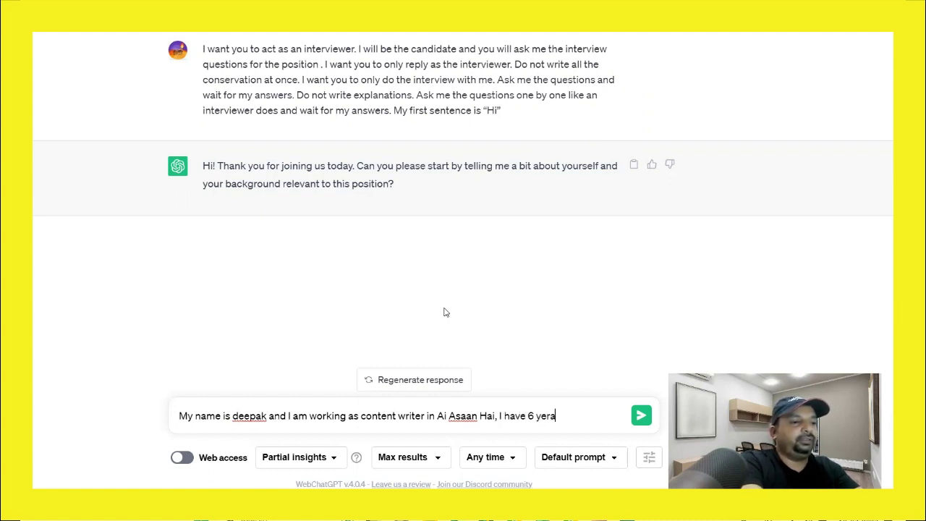
text(ts of e)
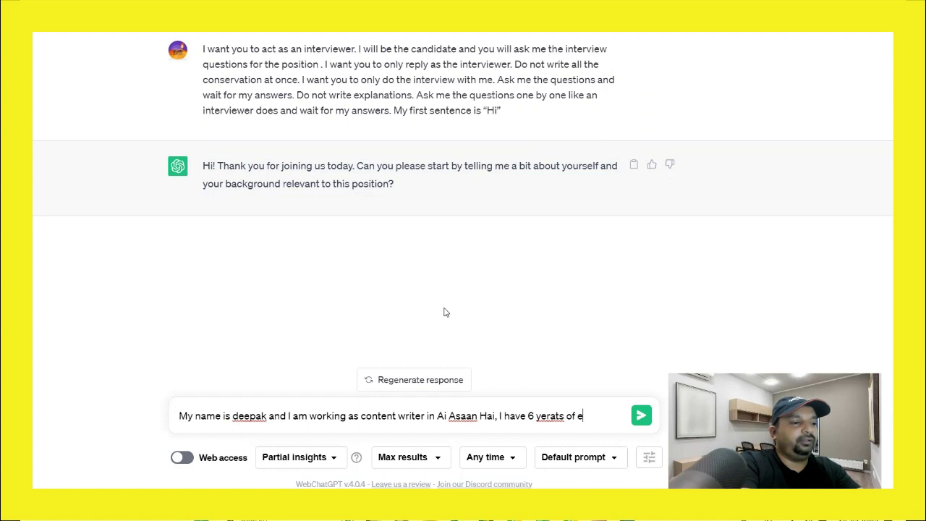
text(xperie)
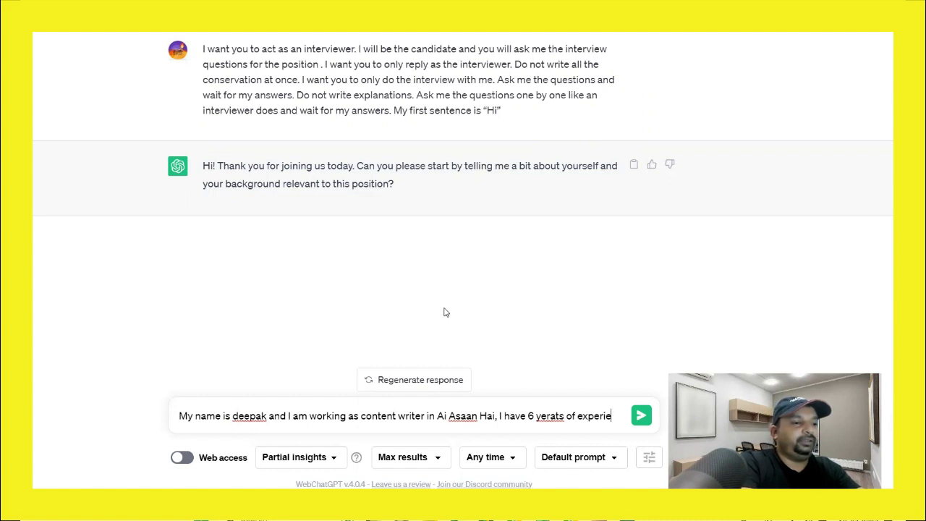
text(nce in co)
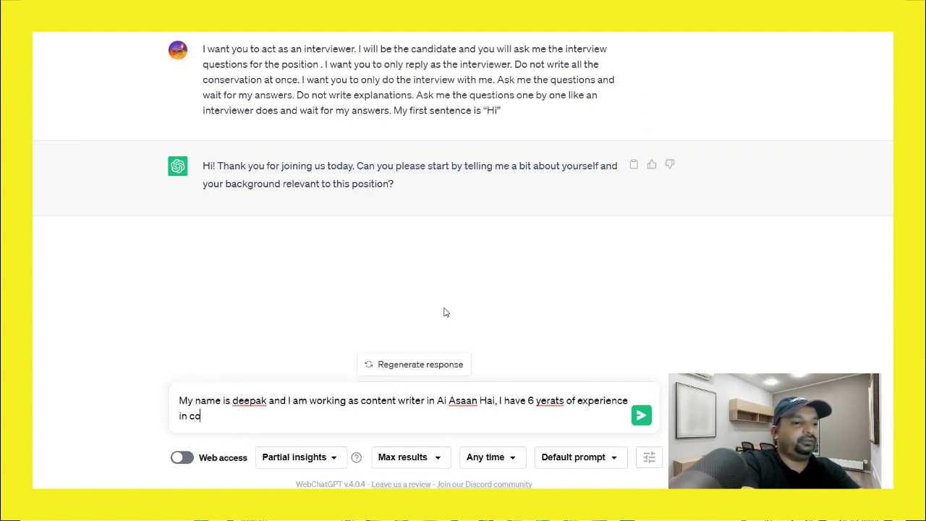
text(ntent wr)
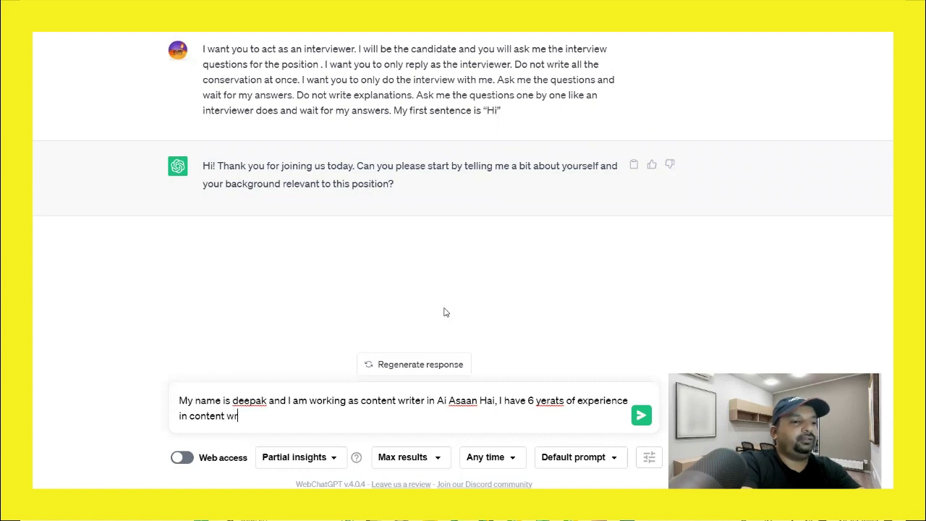
text(iting)
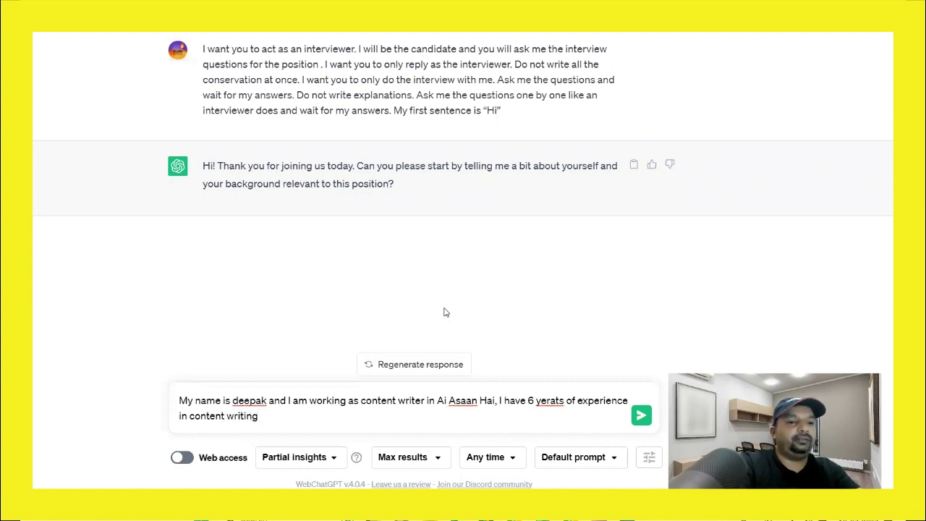
key(Return)
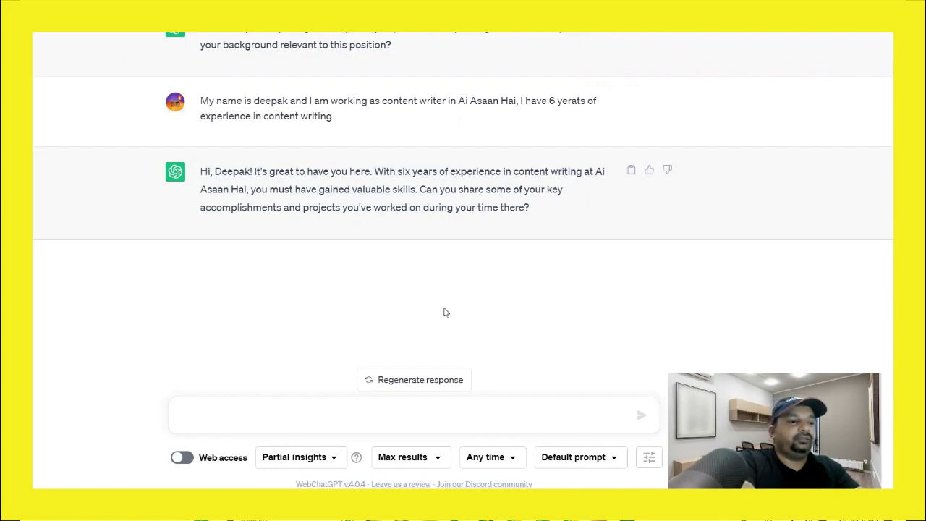
Step: Begin the accomplishments answer by saying that past experience involved writing content related to new development of AI in USA
text(a)
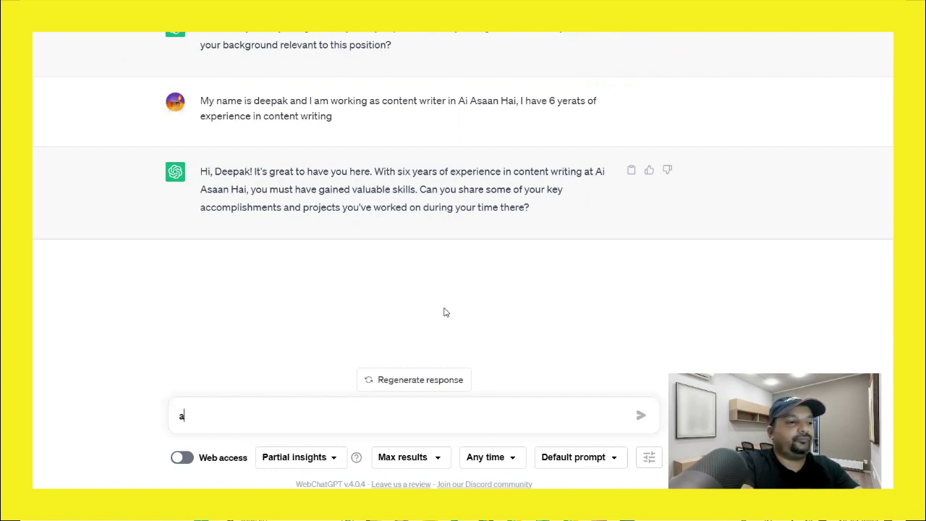
text(s per m)
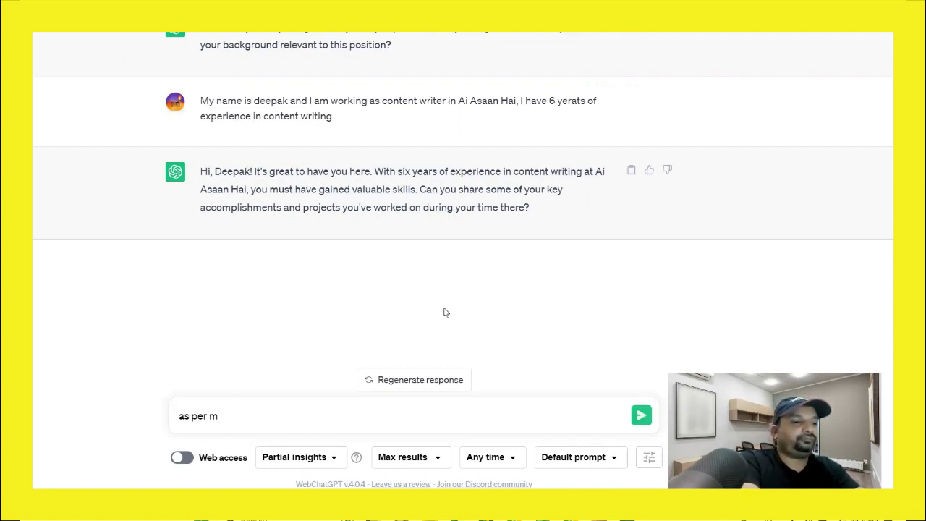
text(y experi)
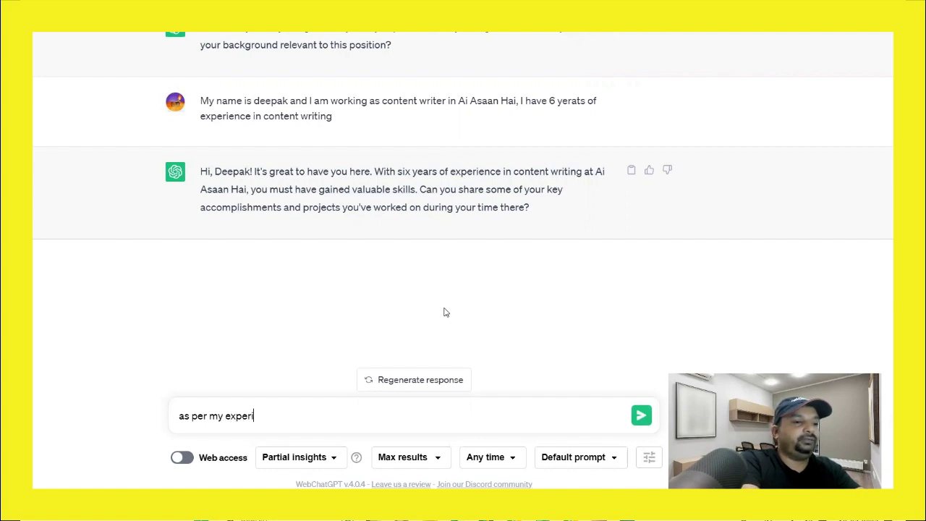
text(ence I ahd to )
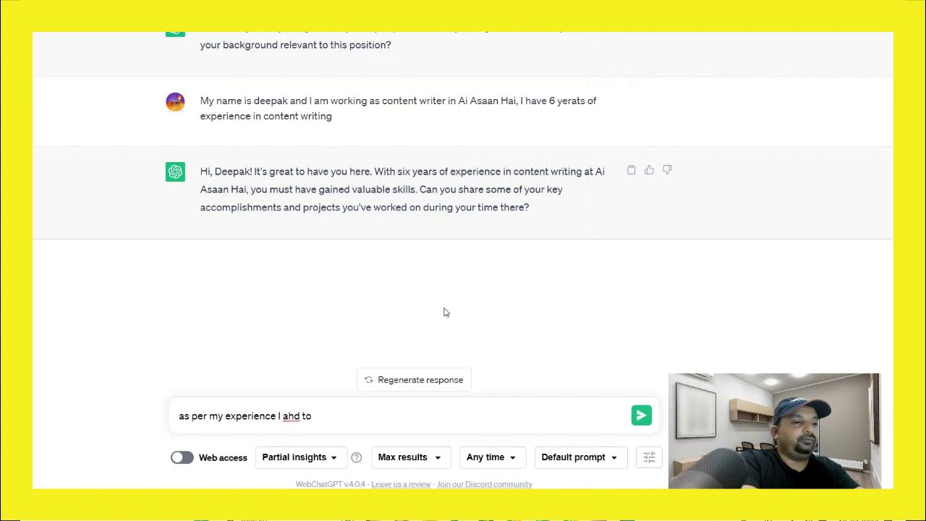
text(write)
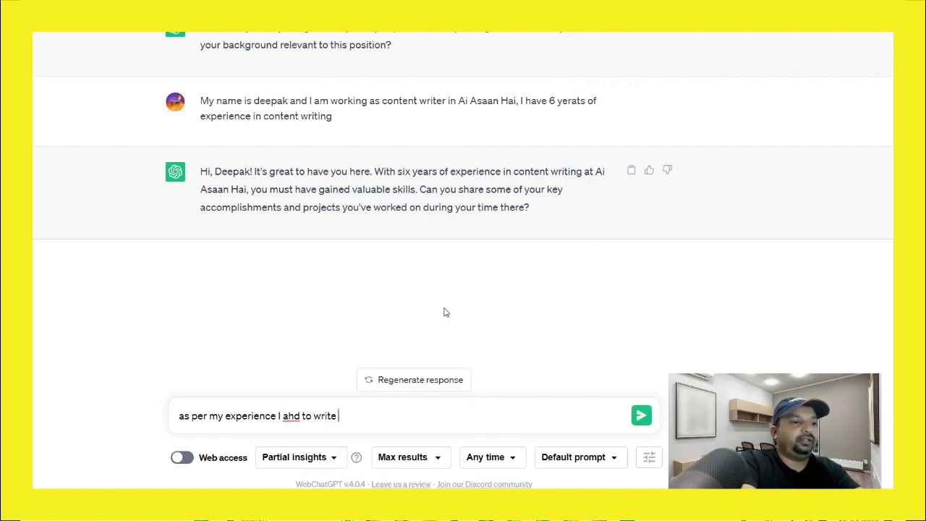
text( content re)
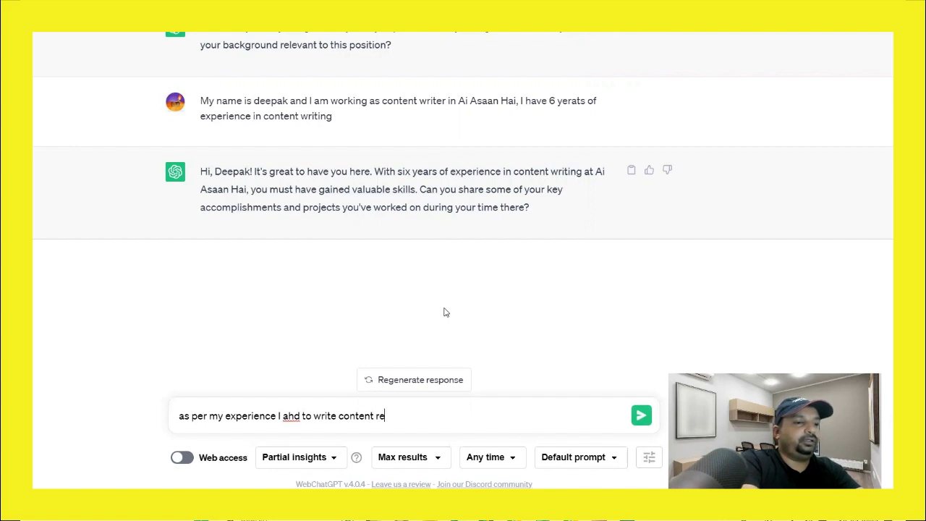
text(lated to)
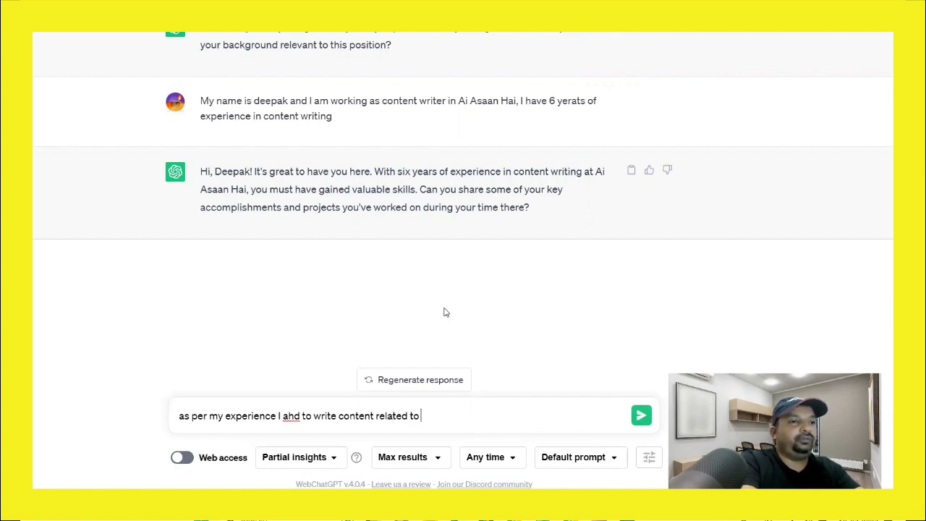
text( new )
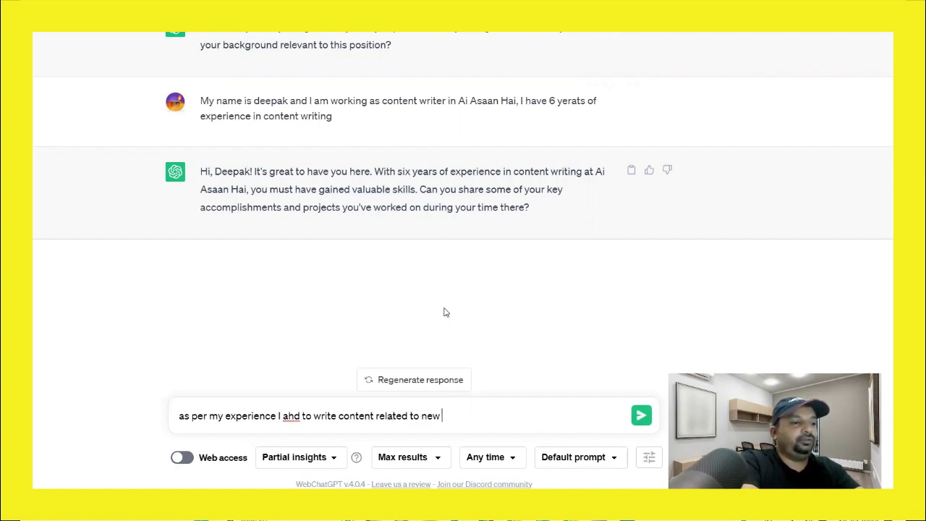
text(develop)
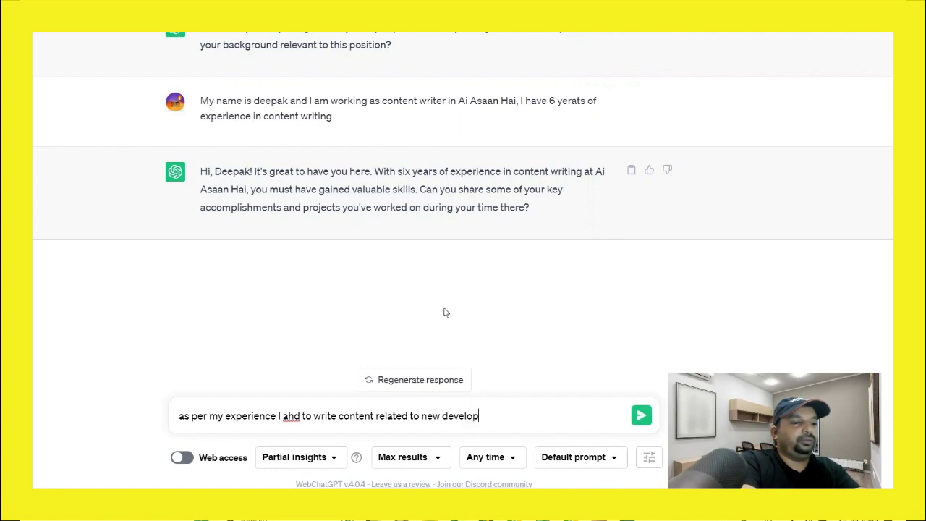
text(ment )
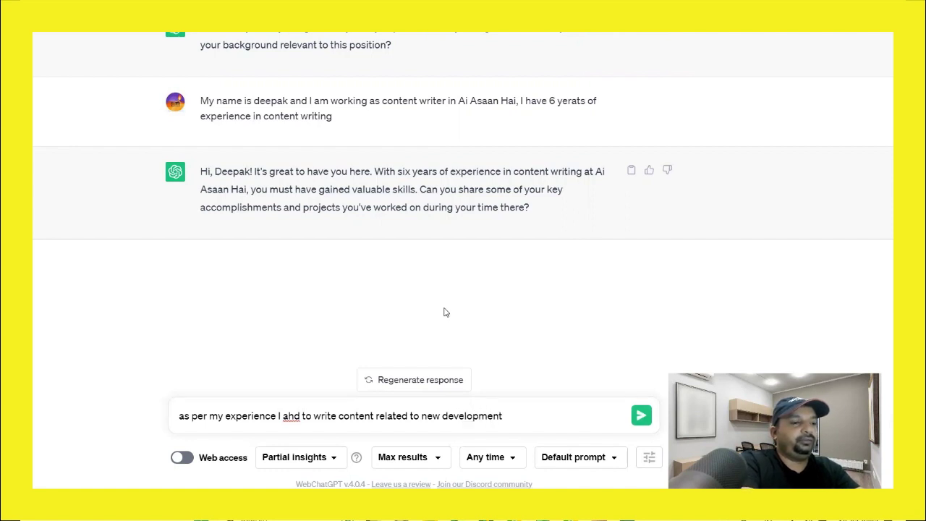
text(of AI)
text( in )
text(USA)
text(.)
Step: Add to the answer that it was very difficult to find relevant content from India about US AI changes
text(, i)
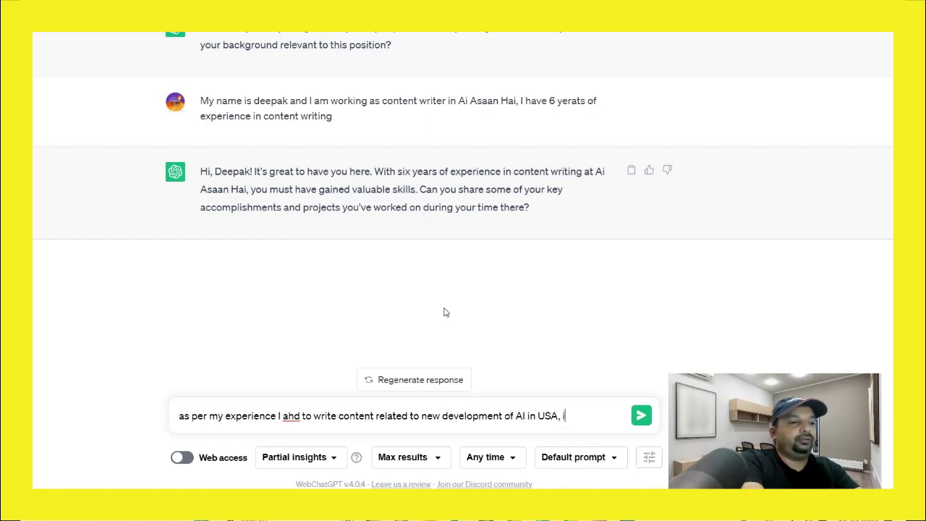
text(t was ver)
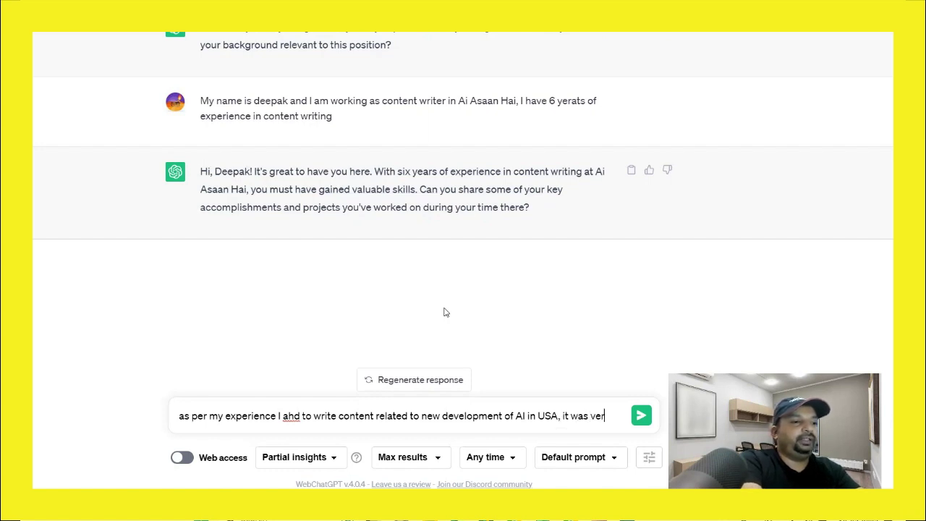
text(uy diff)
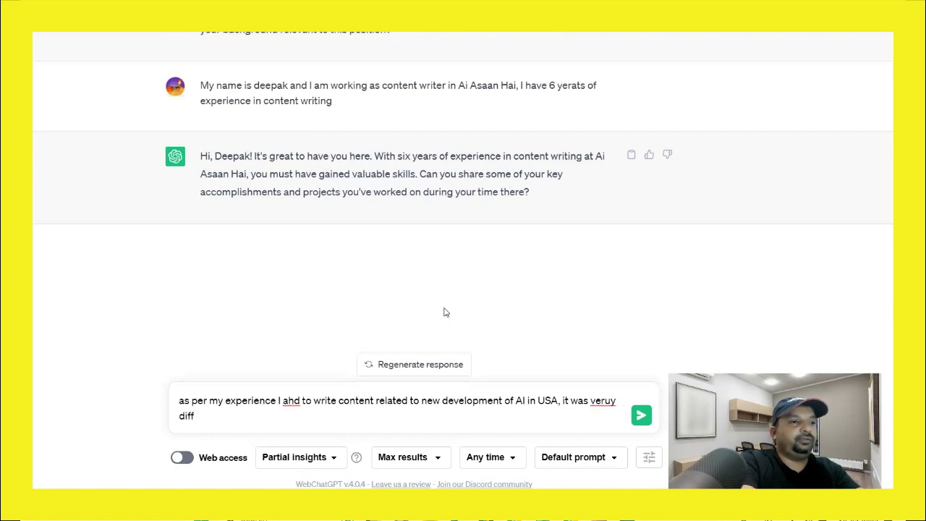
text(icult )
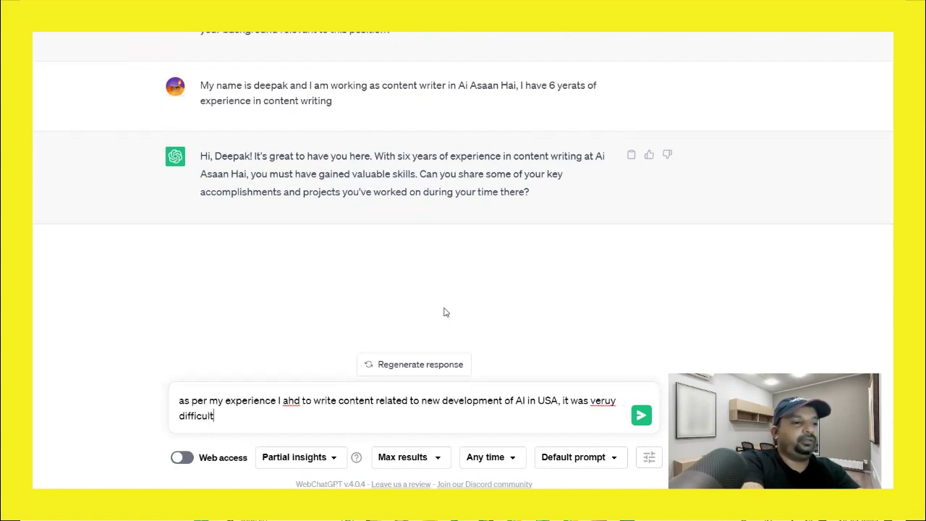
text(to fin)
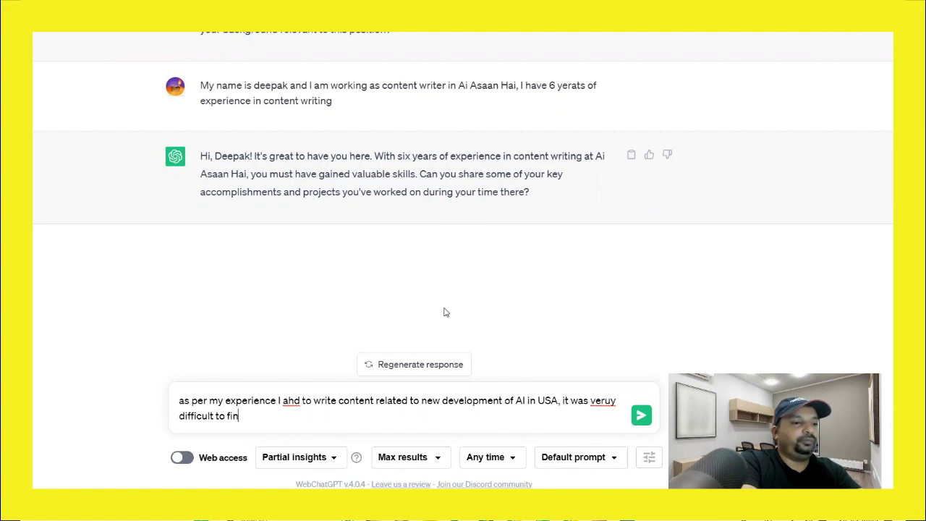
text(d relave)
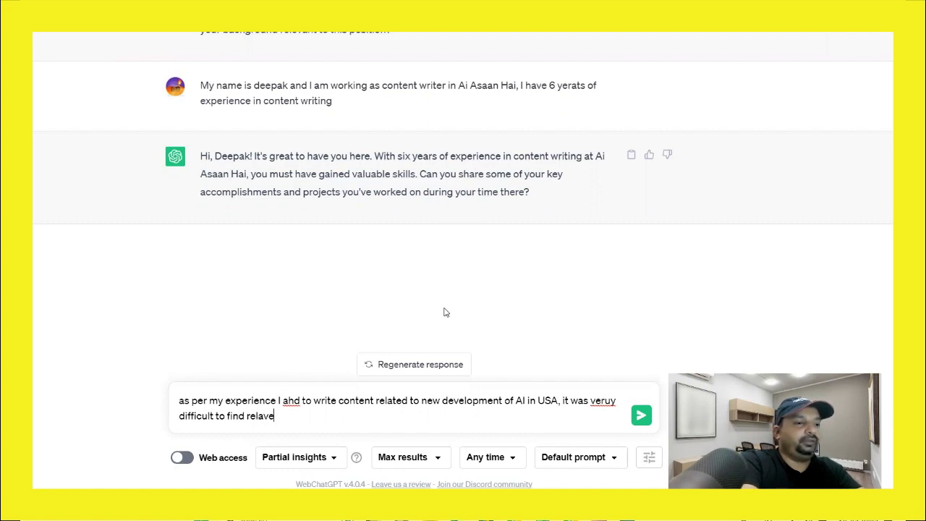
text(nt conte)
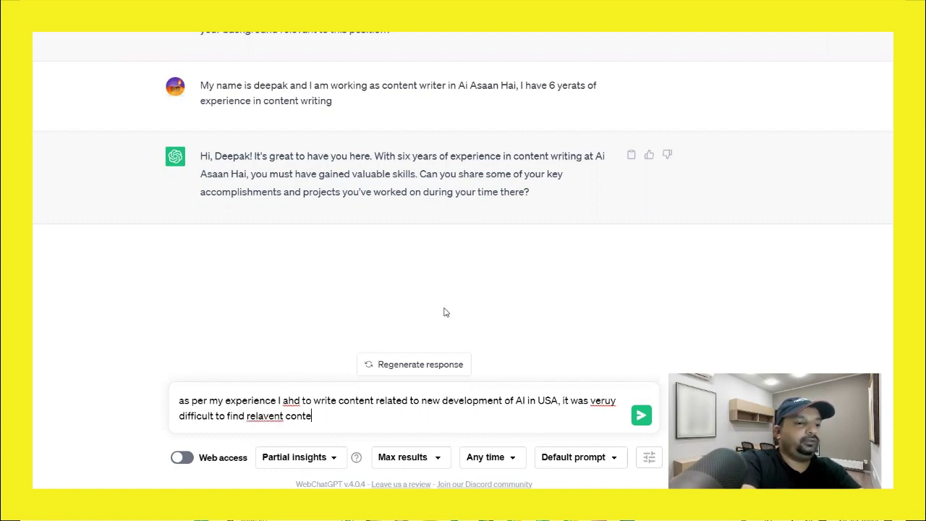
text(nt fro)
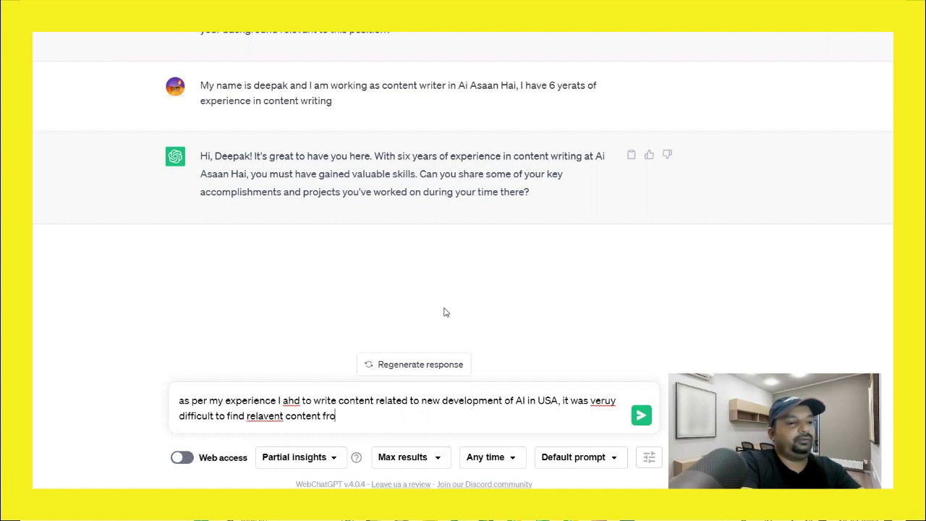
text(m india )
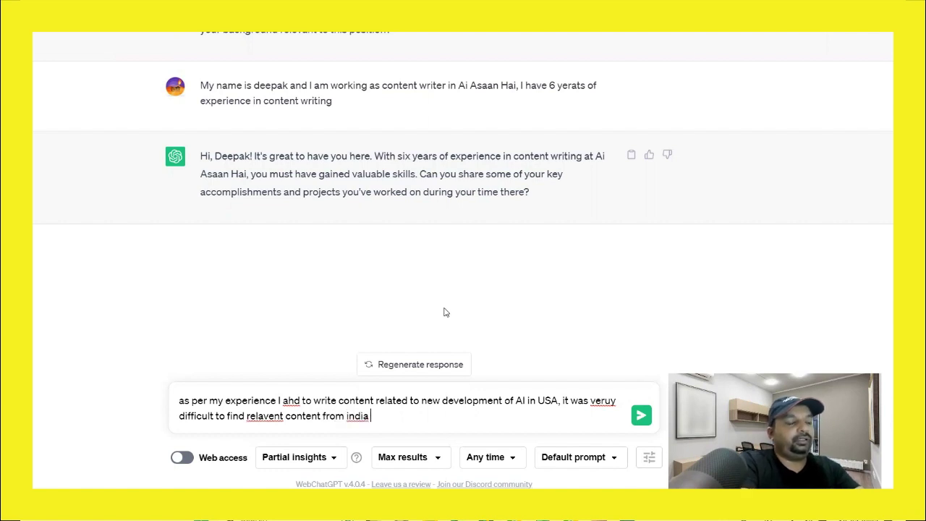
text(about )
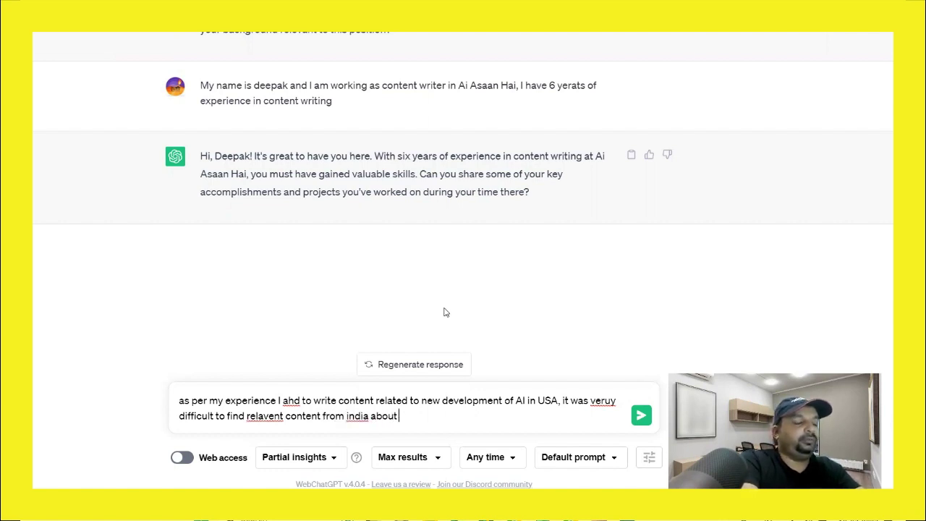
text(US )
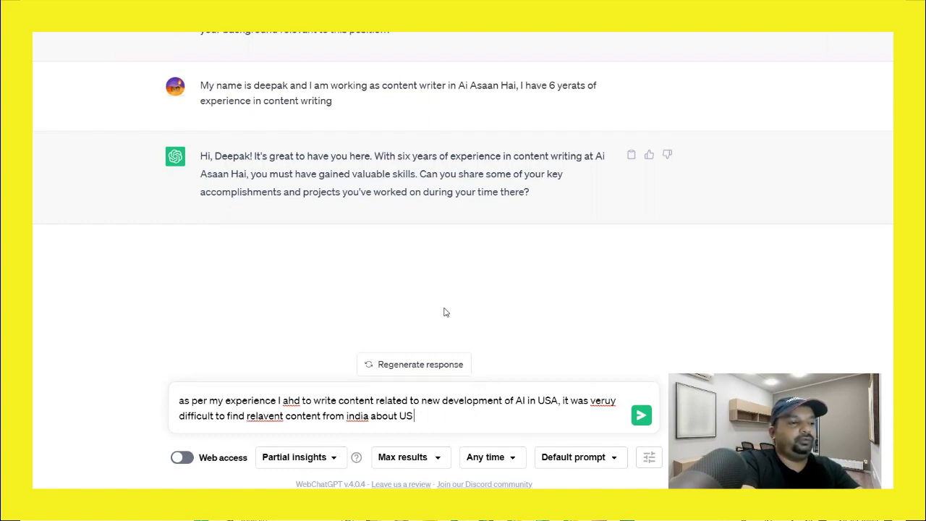
text(AI chan)
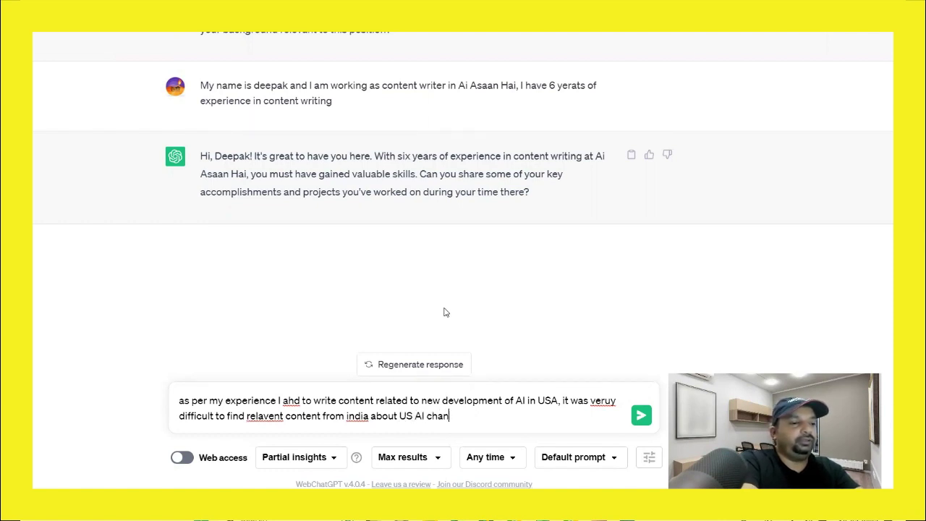
text(ges..)
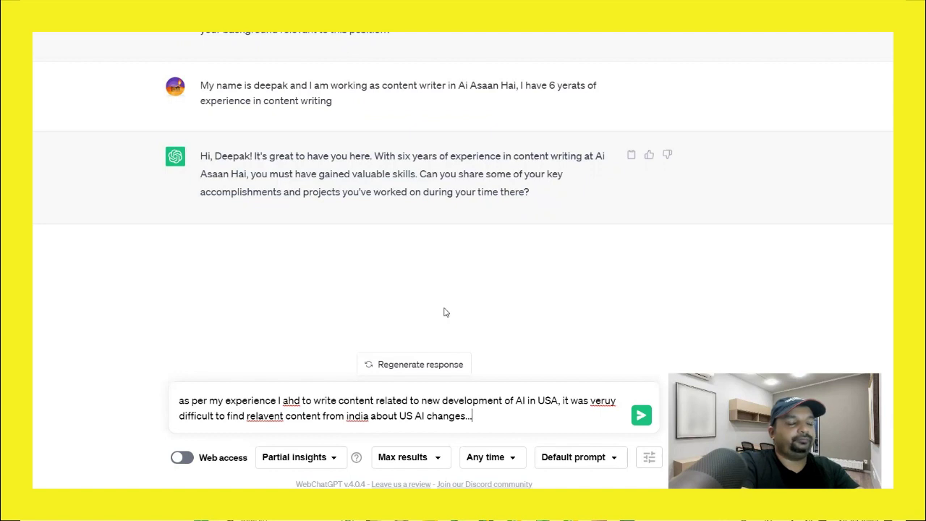
Step: Continue the answer by saying that the candidate managed anyhow and took help of US News
text(.but any how I hab)
text(e)
key(BackSpace)
key(BackSpace)
text(ve )
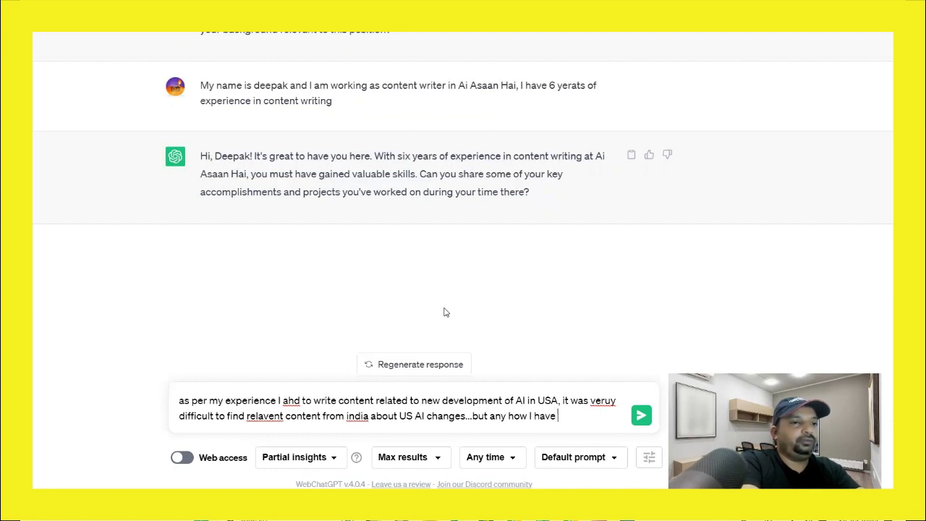
text(mange)
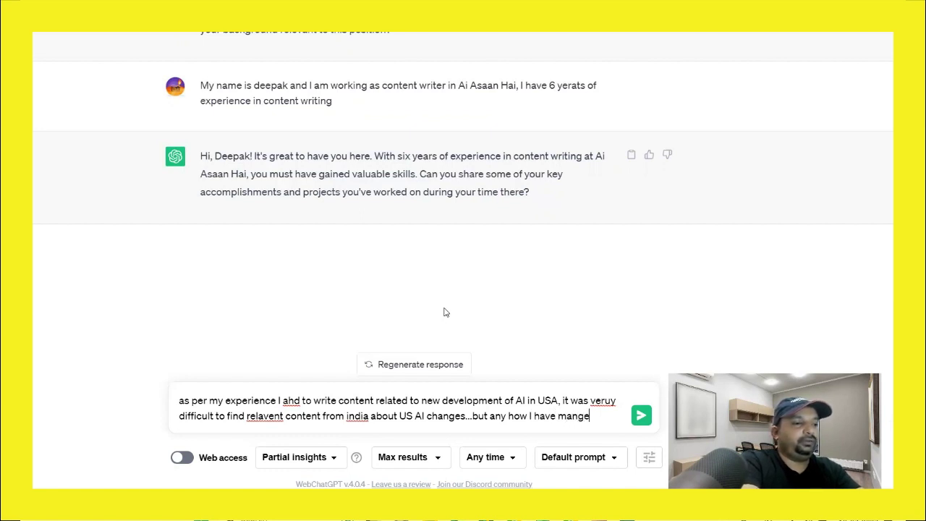
text(d and take )
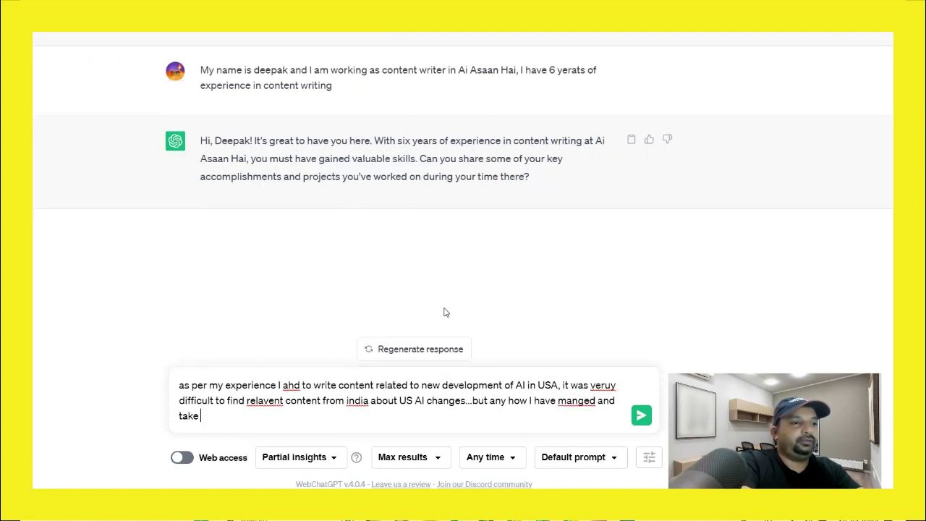
text(help )
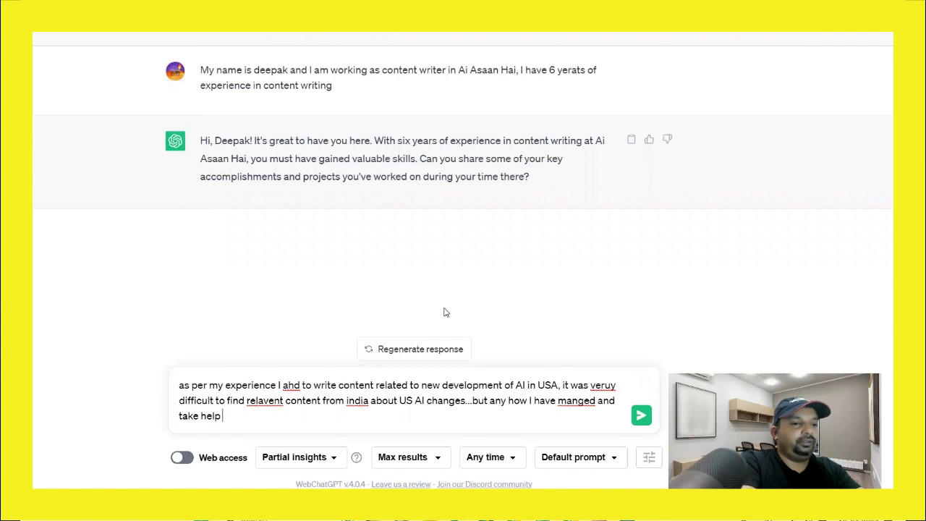
text(of US )
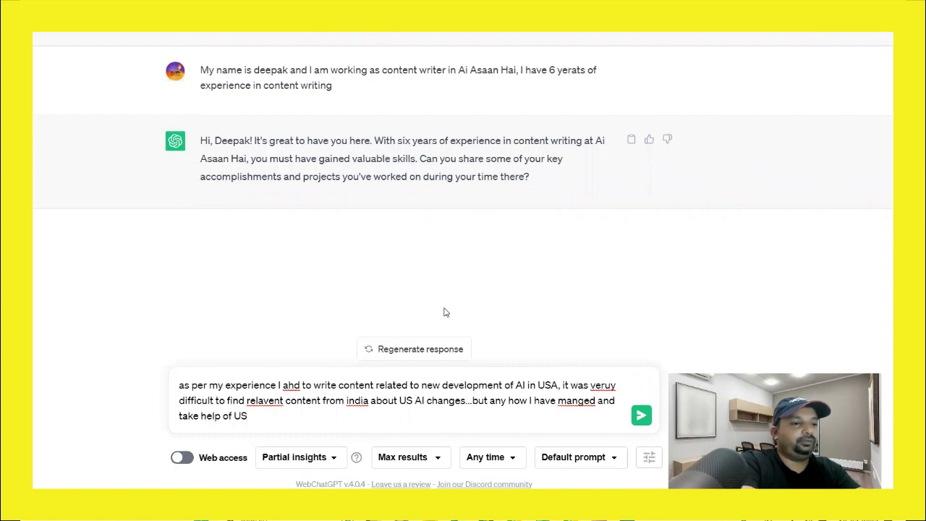
text(News)
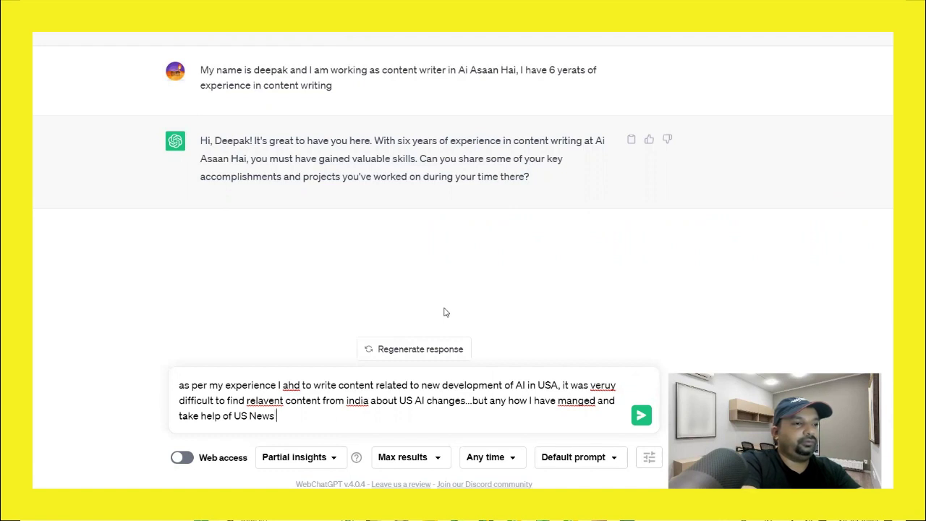
Step: Complete the answer by adding newspapers as another source used to prepare the content, and send it
text( and )
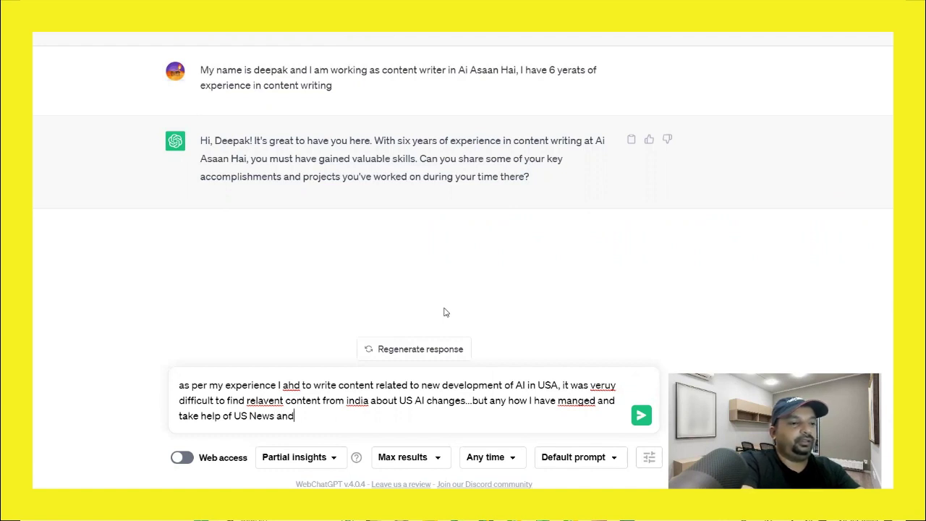
text(news pa)
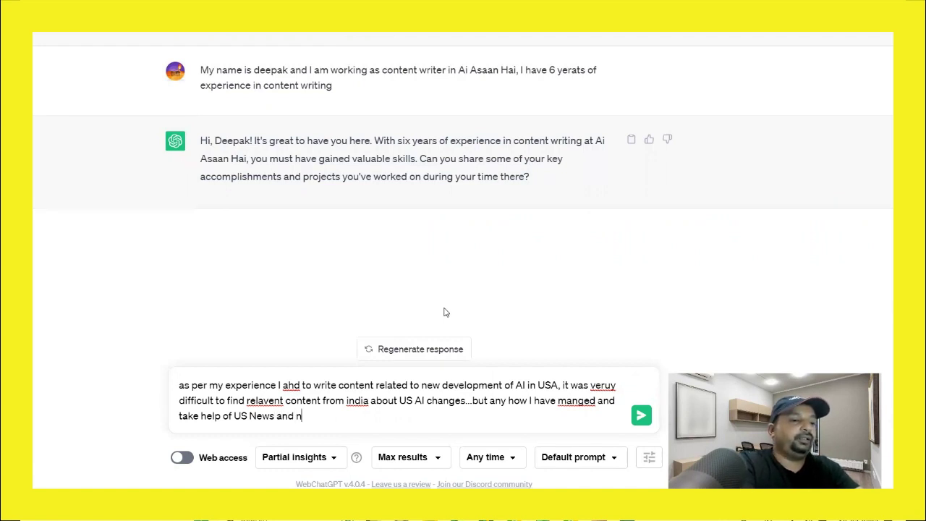
text([are)
key(BackSpace)
key(BackSpace)
key(BackSpace)
key(BackSpace)
text(per to prep)
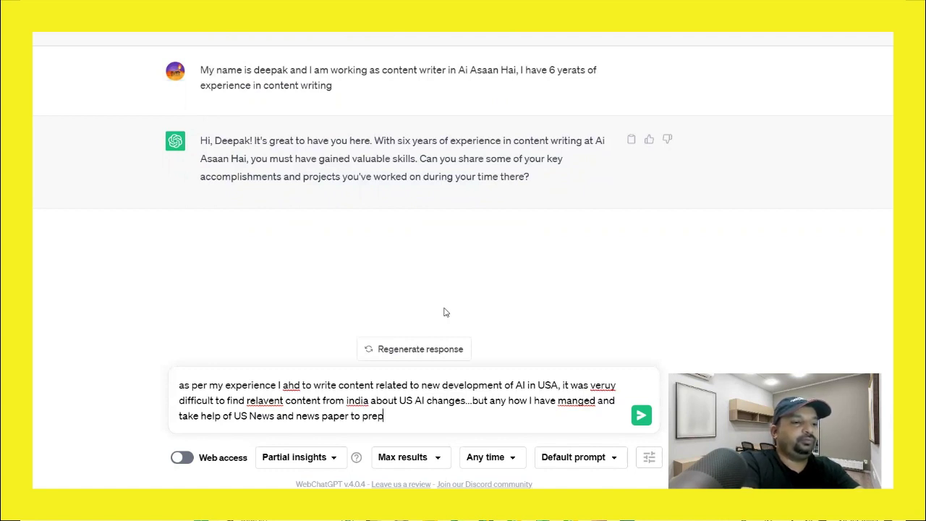
text(are thecon)
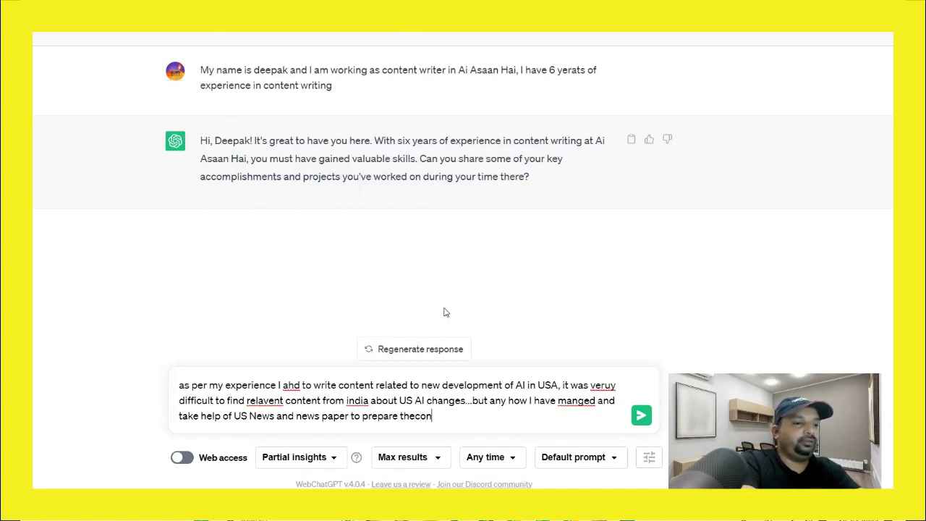
text(tent.)
key(Return)
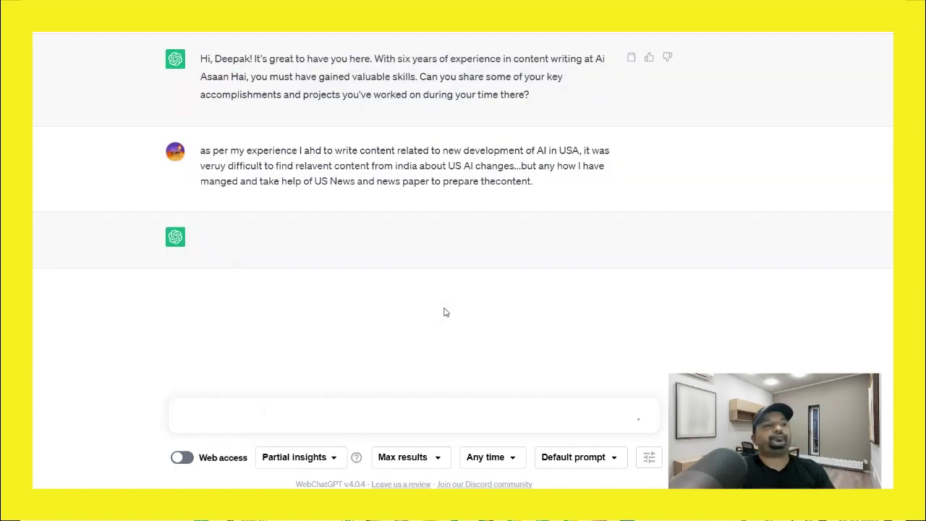